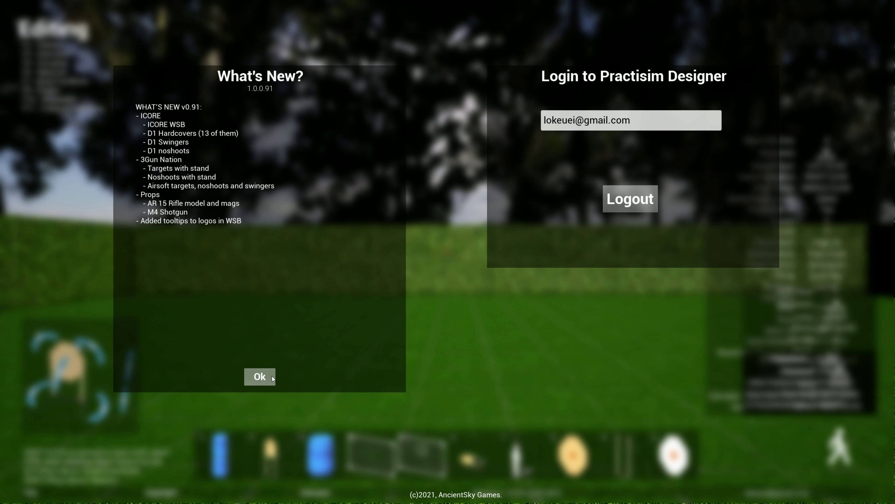
Dismiss the release notes and browse the Miscellaneous category of the prop library.
{"action": "left_click", "coordinate": [273, 376]}
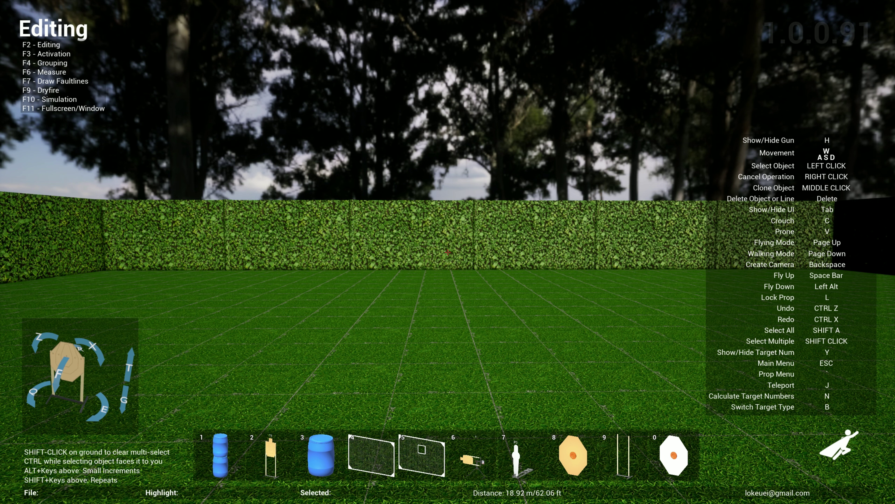
{"action": "key", "text": "grave"}
{"action": "left_click", "coordinate": [336, 24]}
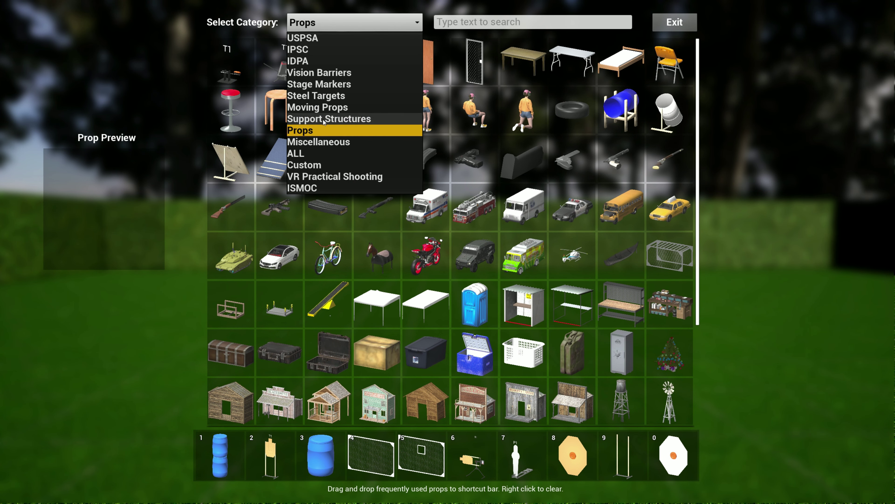
{"action": "left_click", "coordinate": [315, 143]}
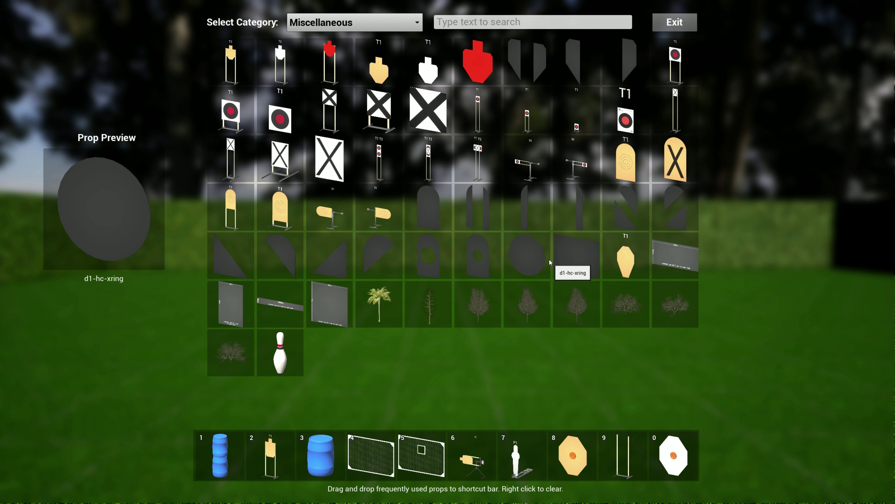
{"action": "left_click", "coordinate": [675, 22]}
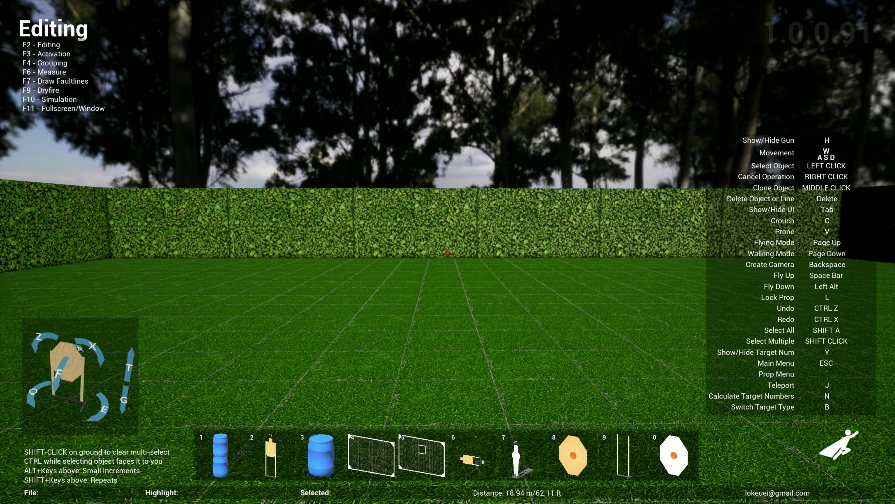
Load the stage file icoretest.STG from the _STAGES folder.
{"action": "key", "text": "Escape"}
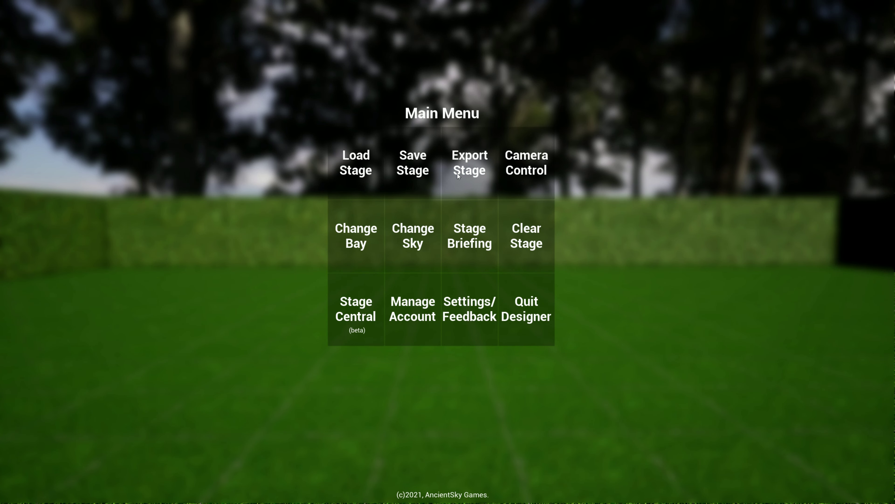
{"action": "left_click", "coordinate": [375, 162]}
{"action": "double_click", "coordinate": [104, 80]}
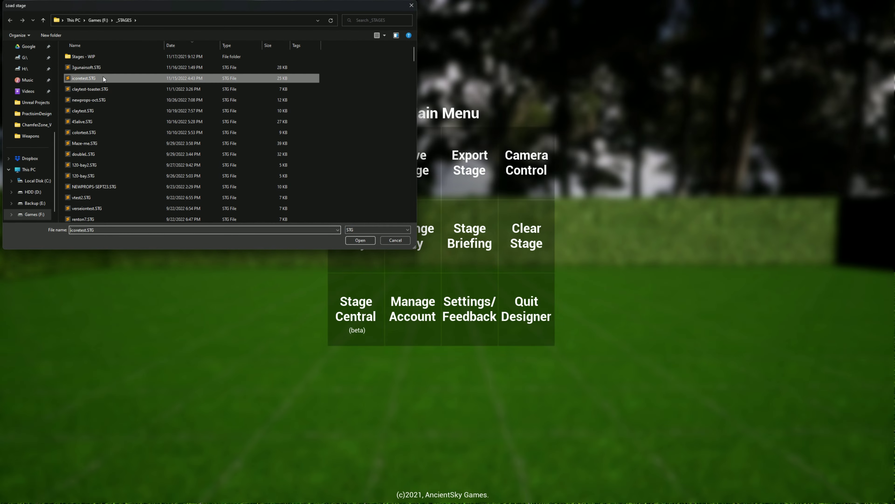
Walk around the loaded stage to examine the ICORE targets T1 to T7 and their hardcovers up close.
{"action": "key", "text": "d"}
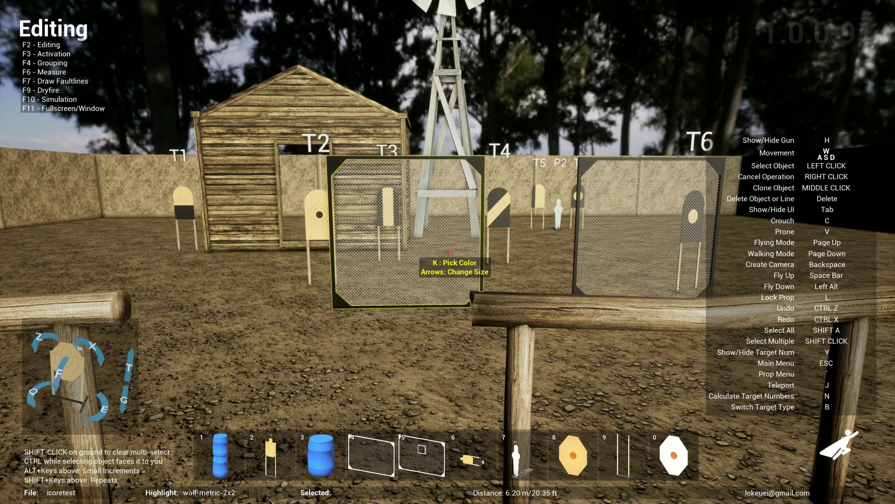
{"action": "key", "text": "s"}
{"action": "key", "text": "a"}
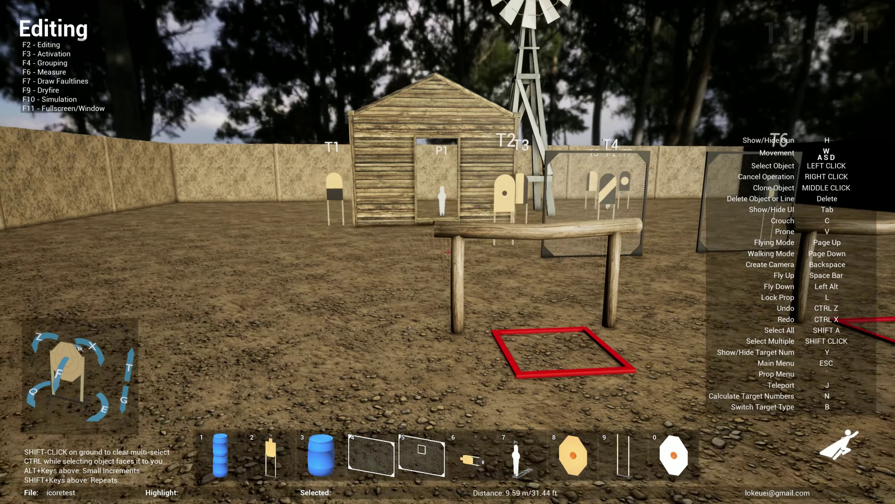
{"action": "key", "text": "w"}
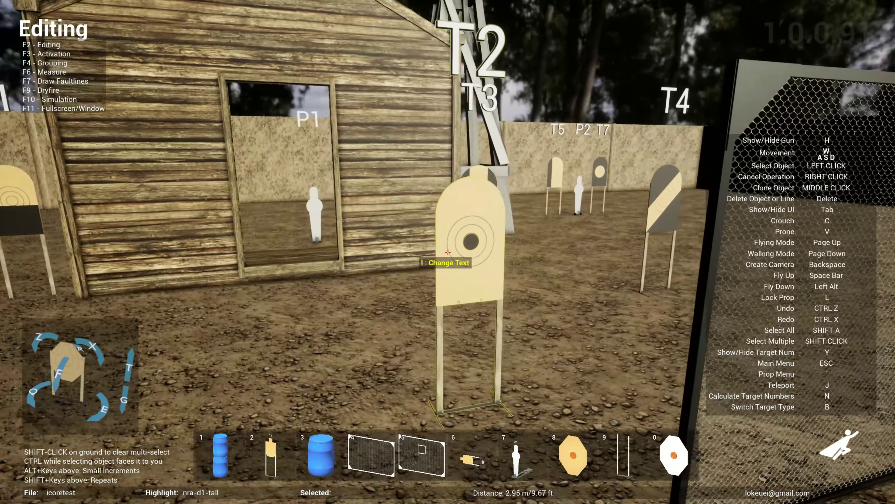
{"action": "key", "text": "s"}
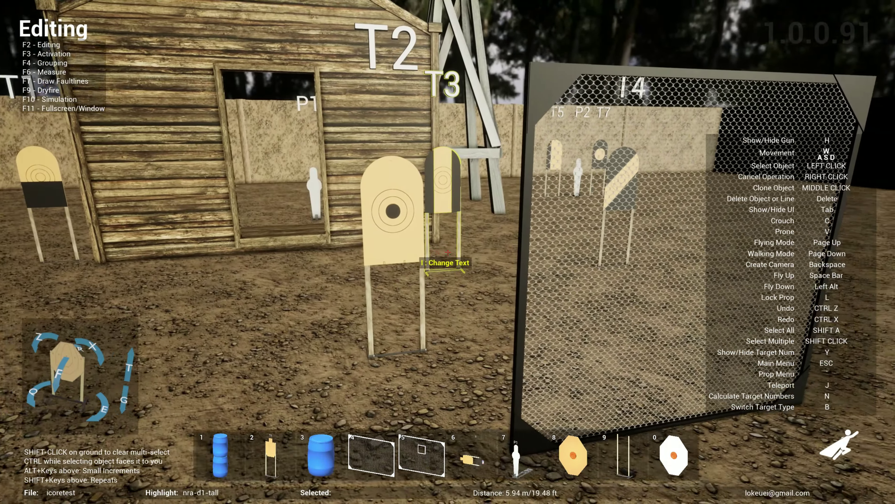
{"action": "key", "text": "d"}
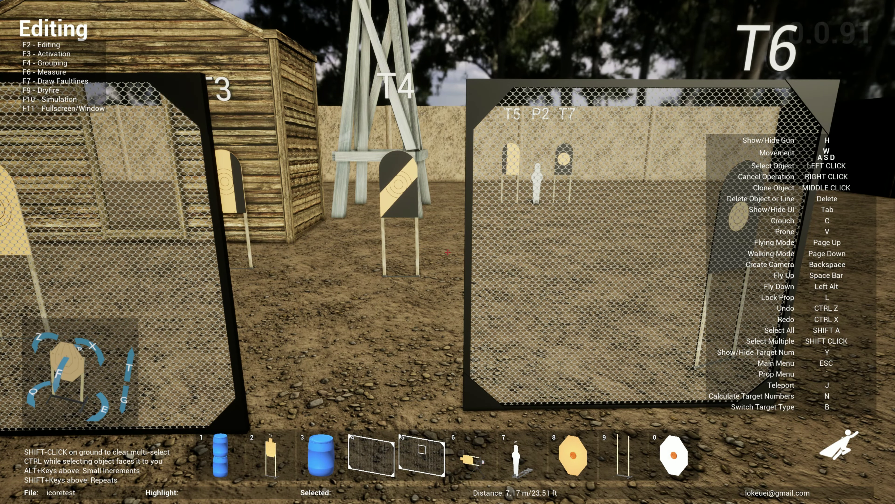
{"action": "key", "text": "a"}
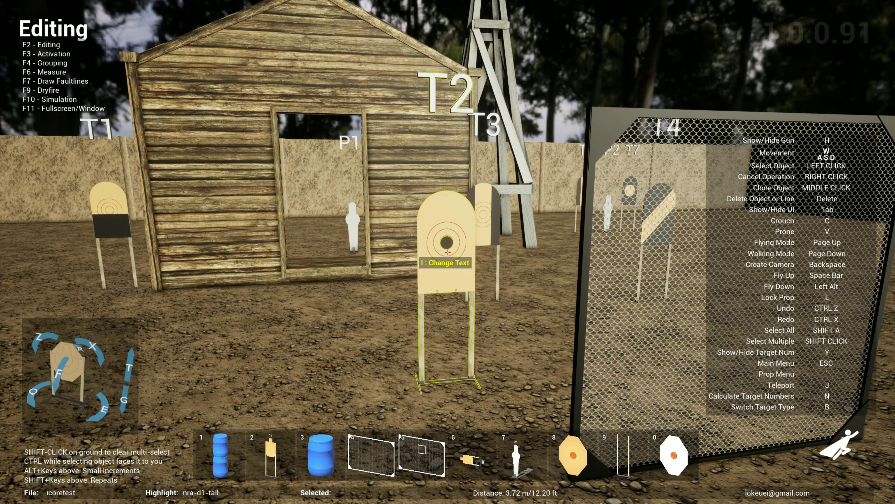
{"action": "key", "text": "w"}
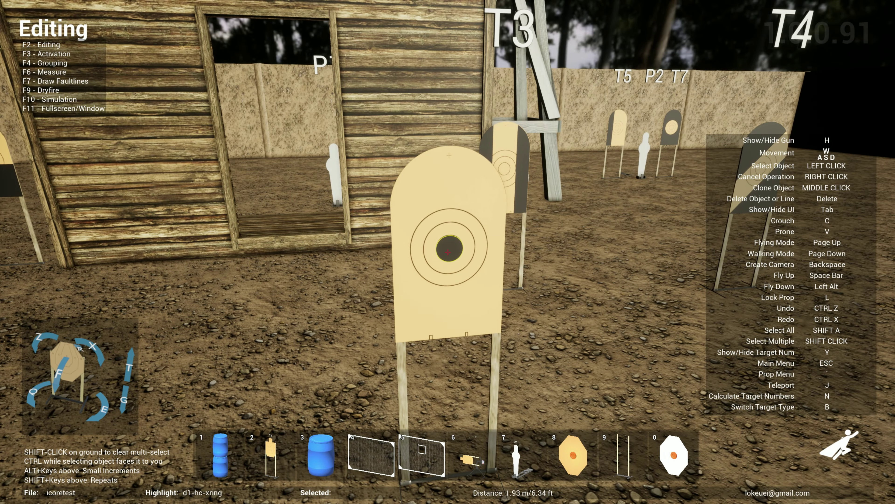
{"action": "key", "text": "s"}
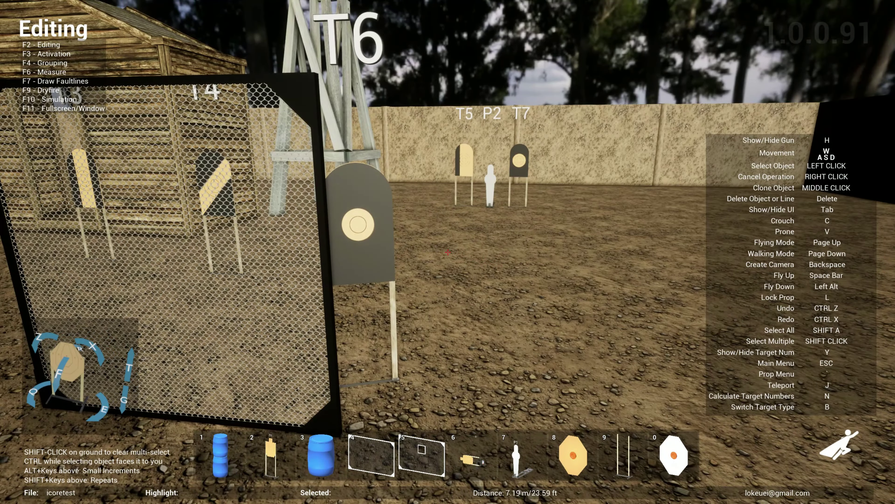
Open the print preview of the stage briefing and set its camera view to second.
{"action": "key", "text": "Escape"}
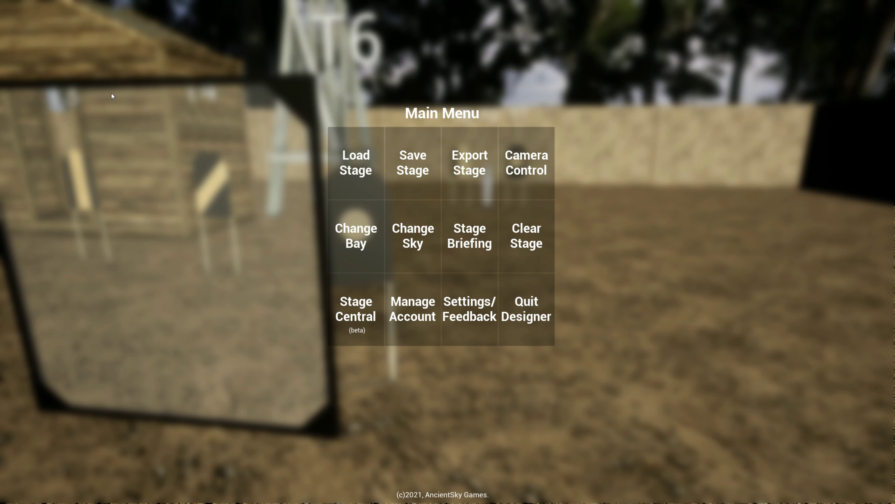
{"action": "left_click", "coordinate": [473, 254]}
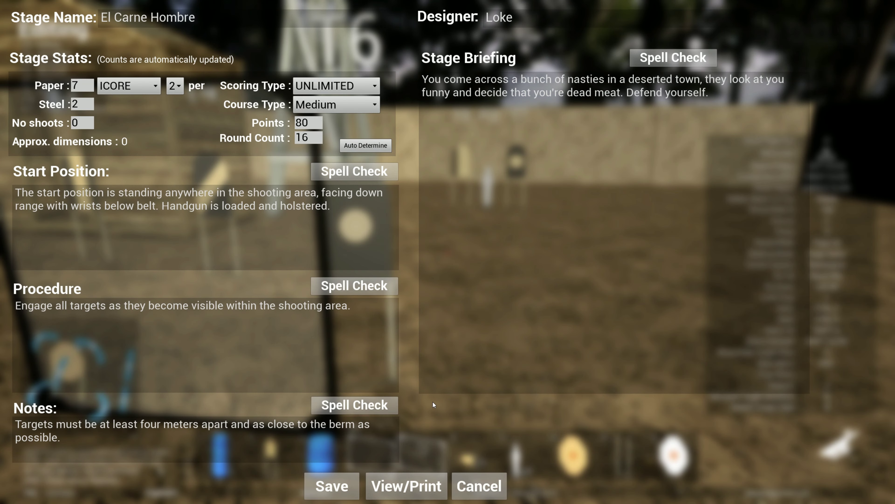
{"action": "left_click", "coordinate": [405, 487]}
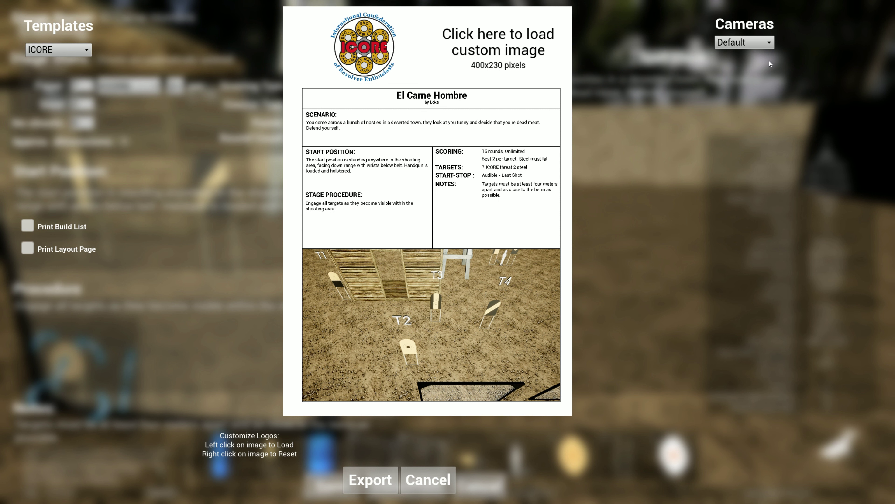
{"action": "left_click", "coordinate": [744, 42]}
{"action": "left_click", "coordinate": [733, 77]}
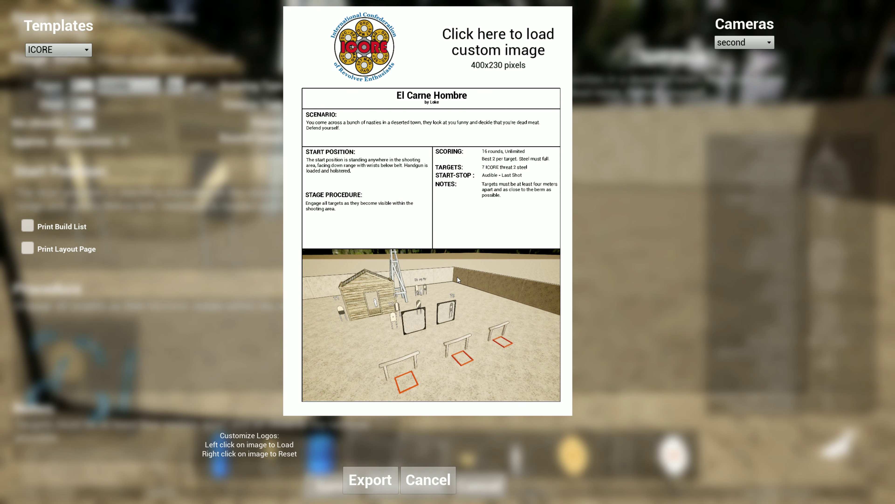
Look through the available briefing templates and choose ICORE.
{"action": "left_click", "coordinate": [77, 53]}
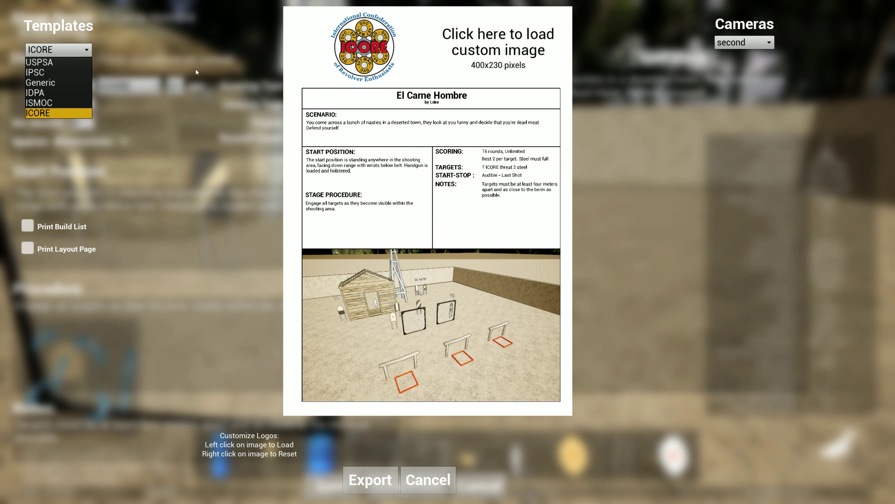
{"action": "left_click", "coordinate": [68, 46]}
{"action": "left_click", "coordinate": [69, 49]}
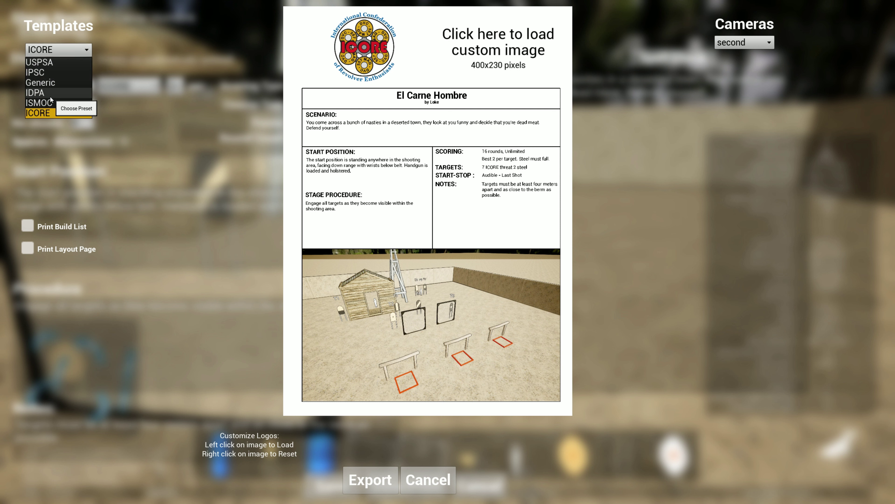
{"action": "left_click", "coordinate": [32, 114]}
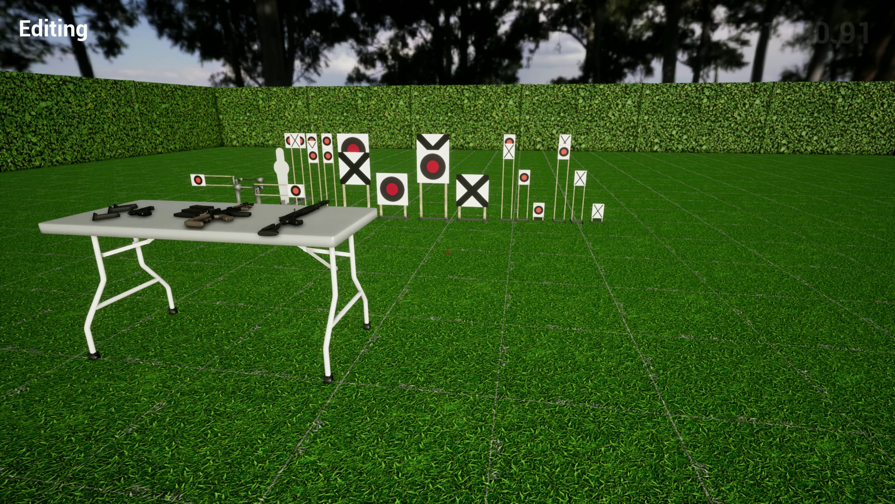
Move around the folding table to examine the rifle, shotgun, pistol and magazine props and the 3Gun Nation targets behind it.
{"action": "key", "text": "w"}
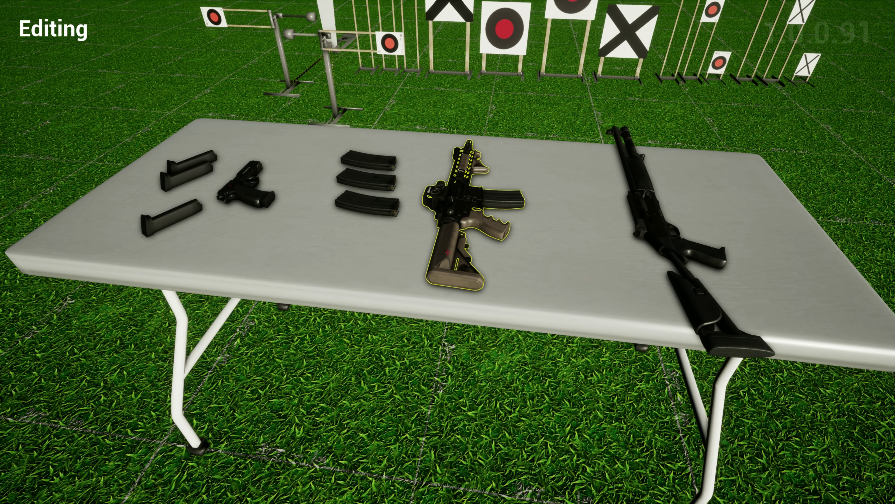
{"action": "key", "text": "s"}
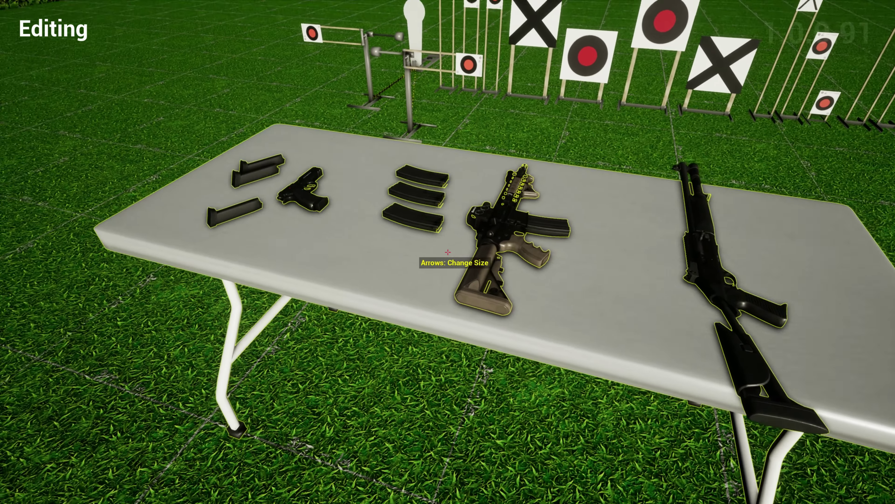
{"action": "key", "text": "w"}
{"action": "key", "text": "s"}
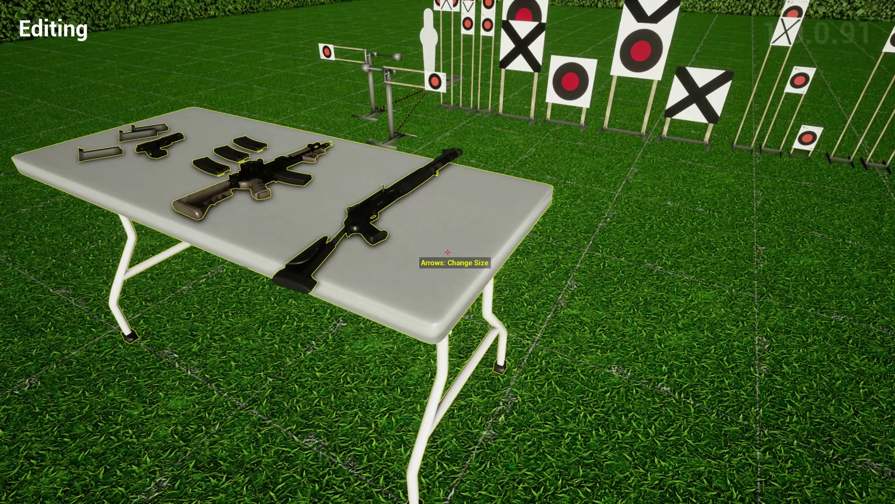
{"action": "key", "text": "w"}
{"action": "key", "text": "s"}
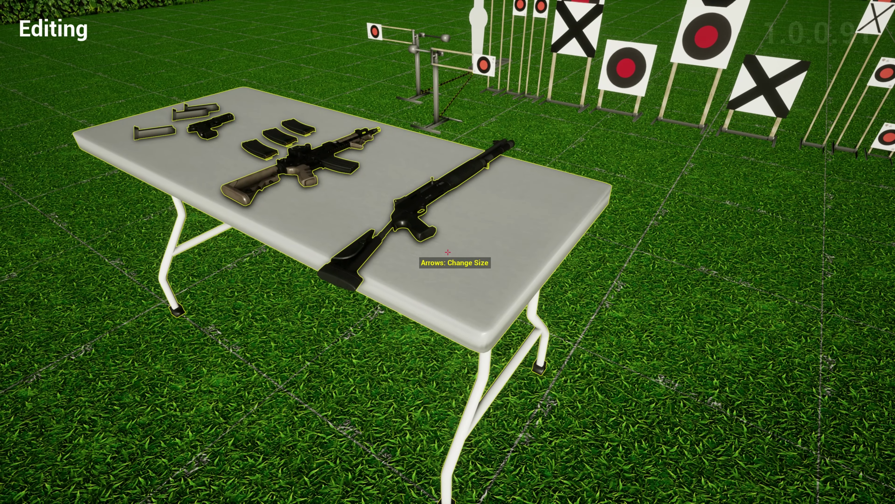
{"action": "key", "text": "a"}
{"action": "key", "text": "s"}
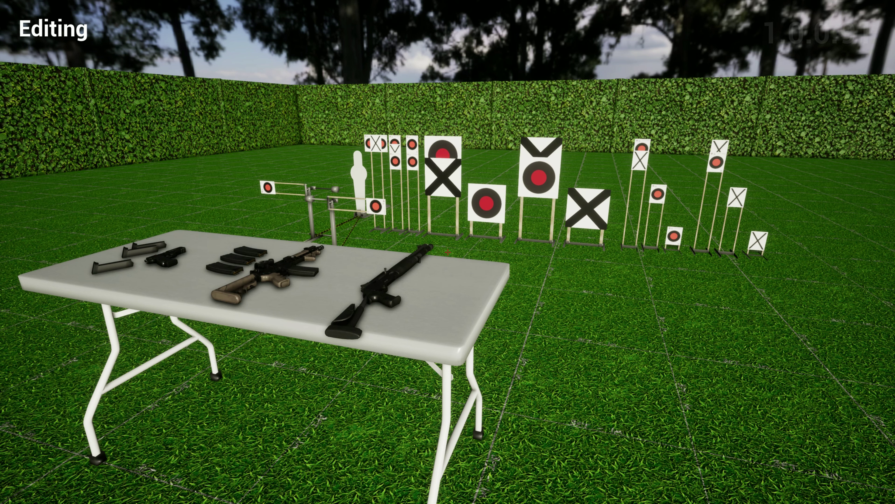
{"action": "key", "text": "s"}
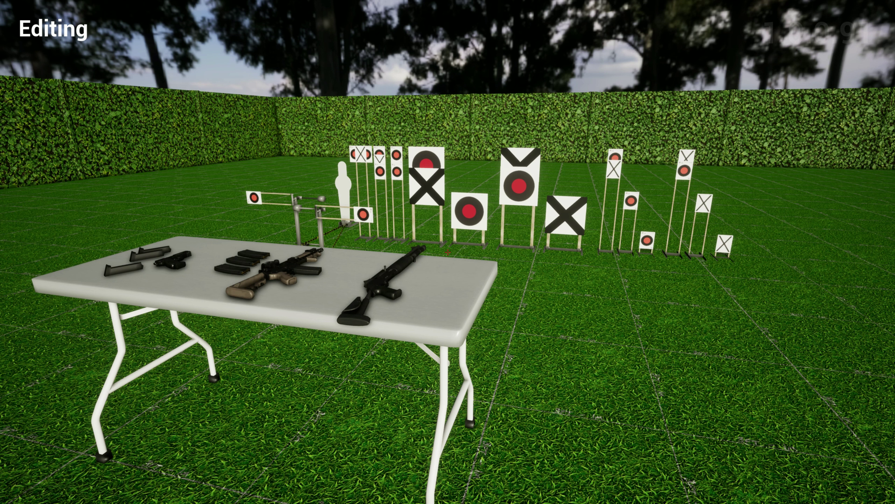
View the Settings/Feedback options and close them without saving.
{"action": "key", "text": "Escape"}
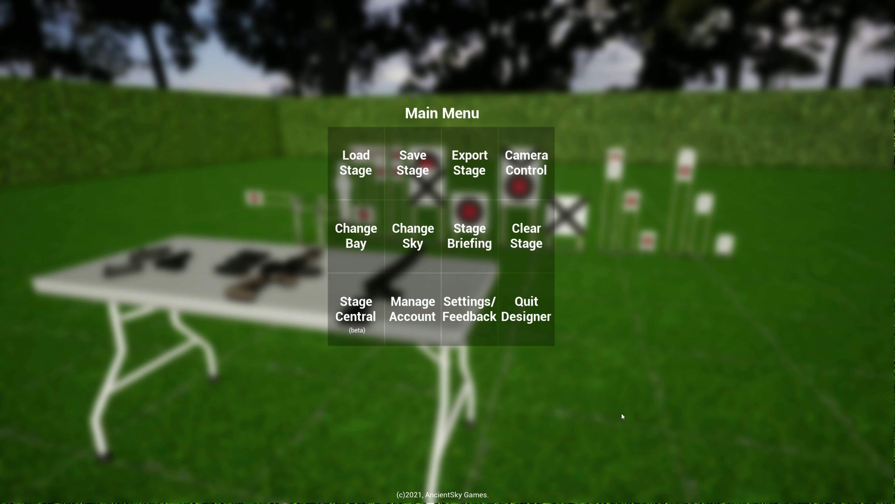
{"action": "left_click", "coordinate": [483, 319]}
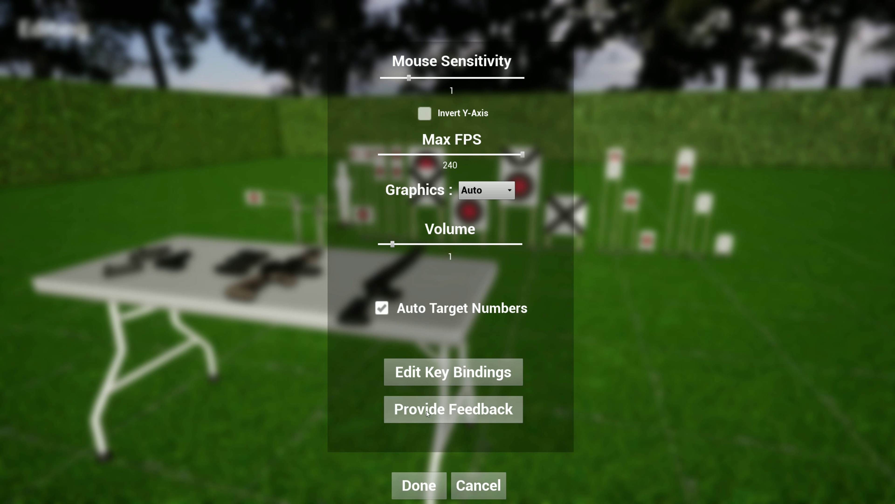
{"action": "left_click", "coordinate": [480, 486]}
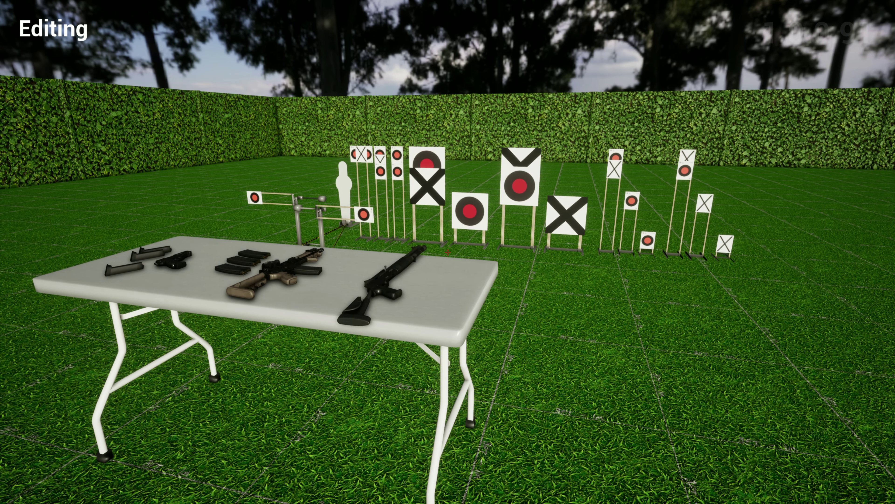